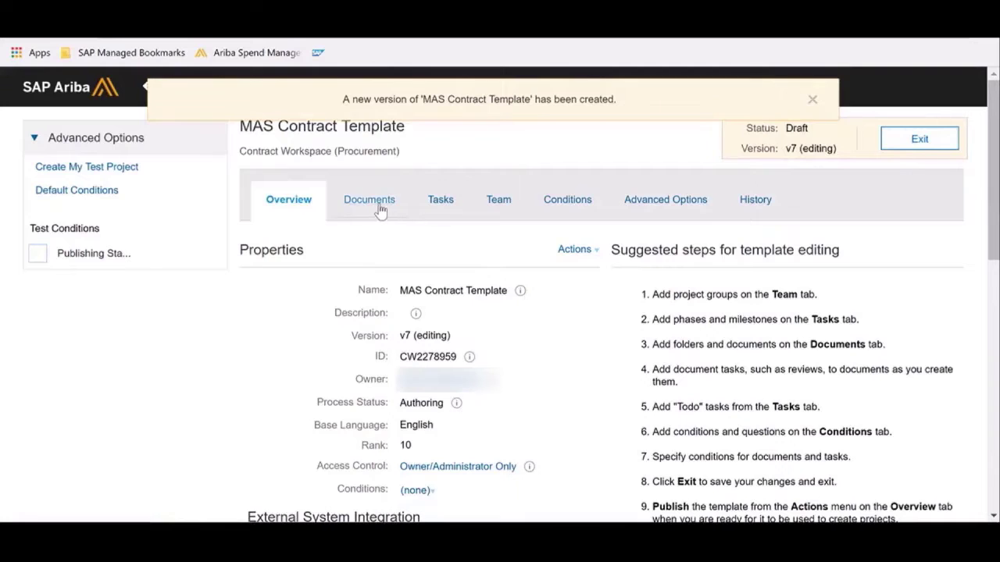
- Open the document properties setup for the Services Contract_Example document in the template
left_click(388, 218)
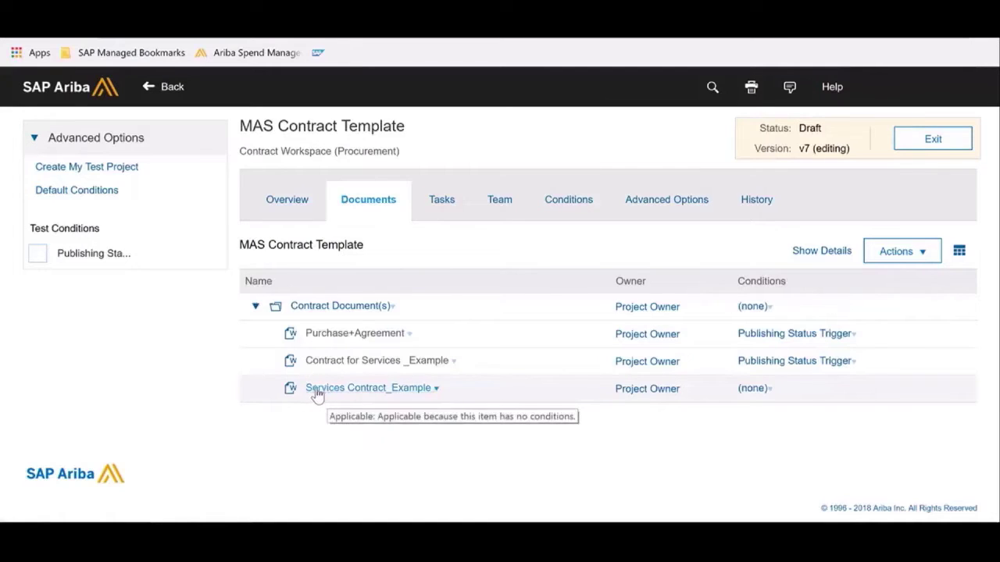
left_click(318, 396)
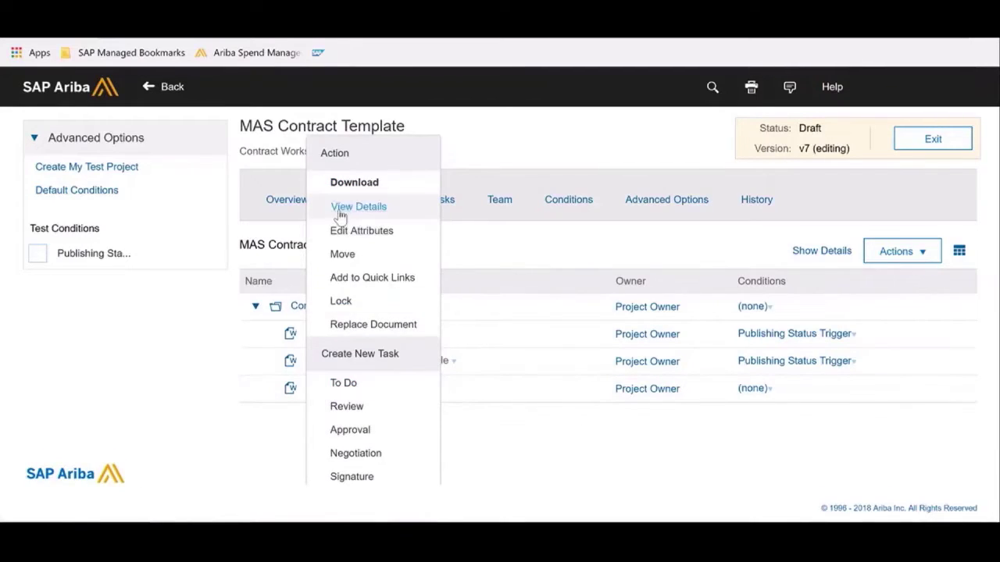
left_click(342, 209)
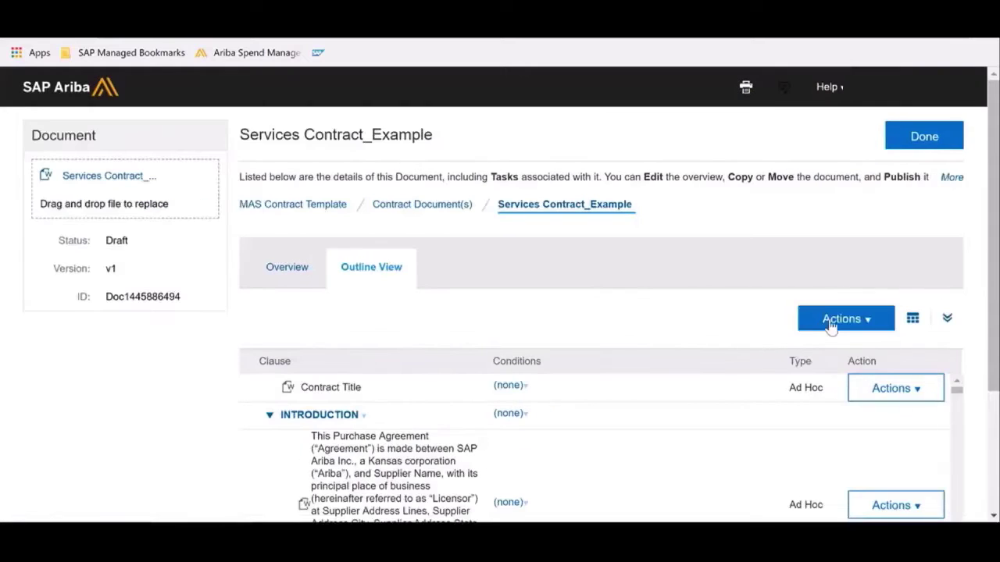
left_click(832, 317)
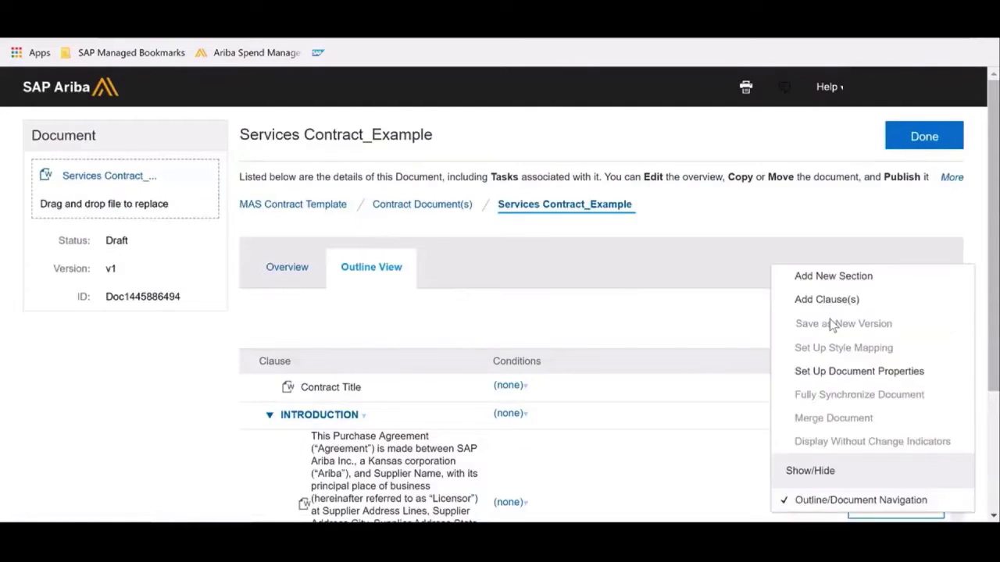
left_click(847, 375)
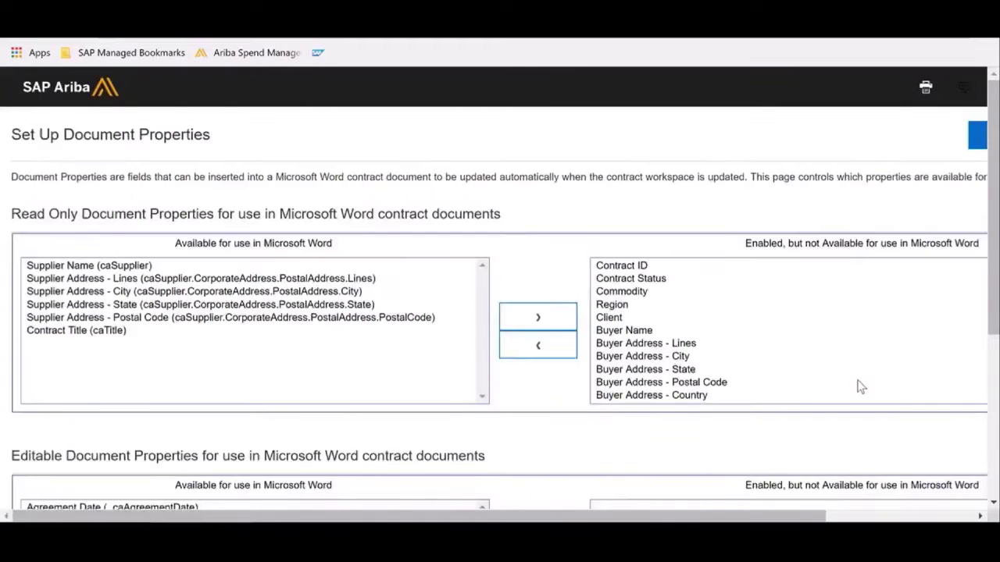
- Try making the read-only Contract ID property available for use in Microsoft Word, and discard the document property changes
left_click(199, 278)
left_click(199, 267)
left_click(215, 305)
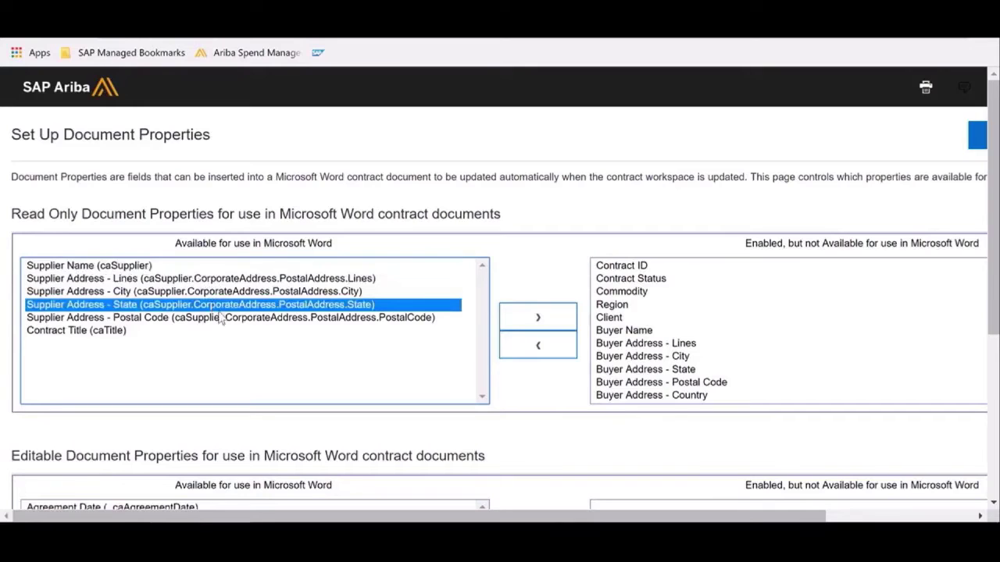
left_click_drag(511, 517, 720, 504)
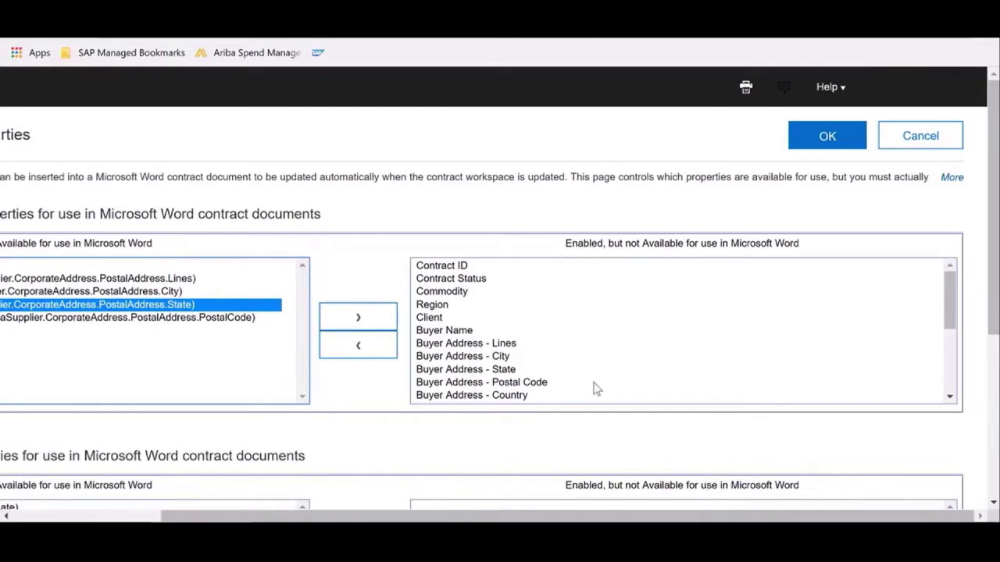
left_click(467, 270)
left_click(349, 349)
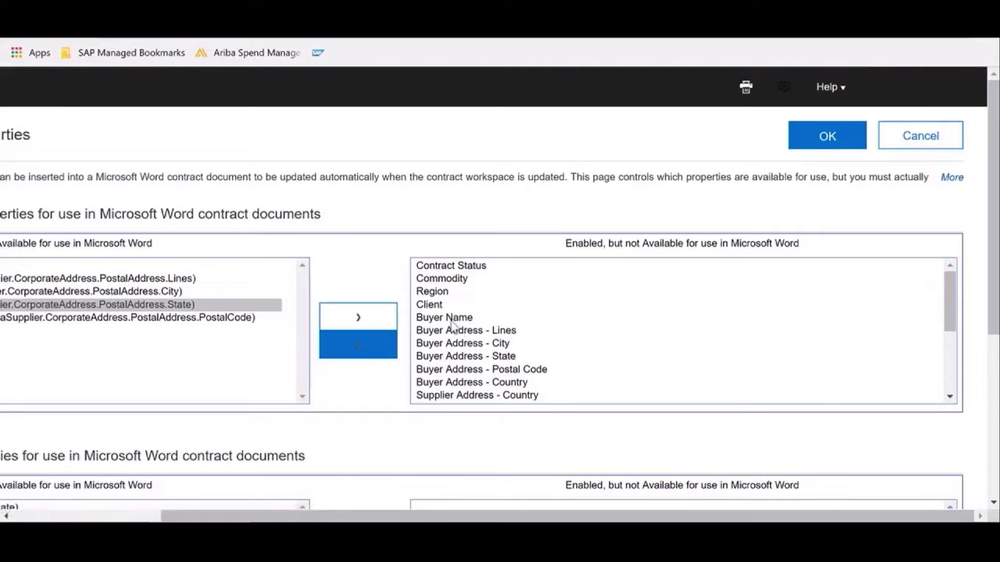
scroll(453, 326, "down", 5)
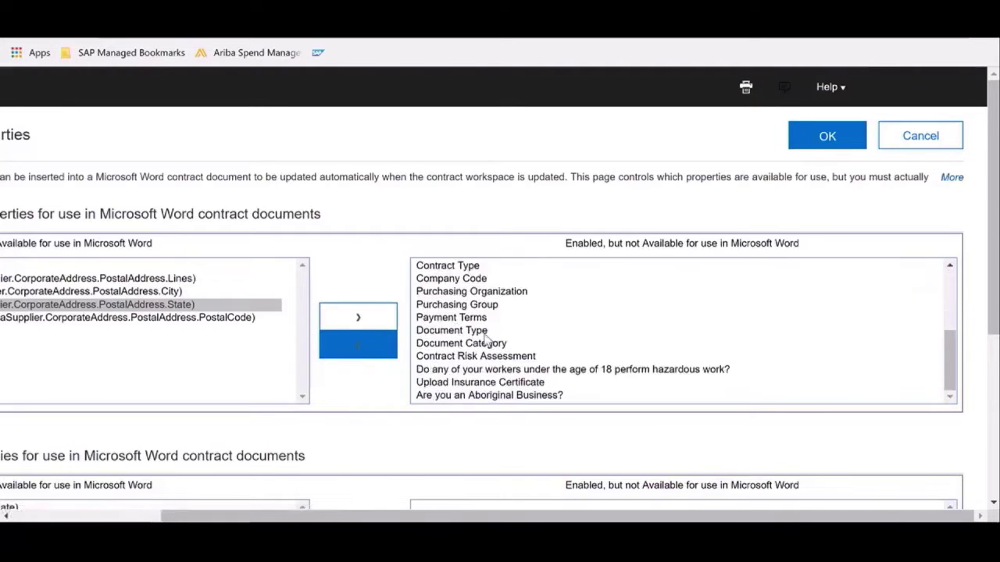
left_click(484, 333)
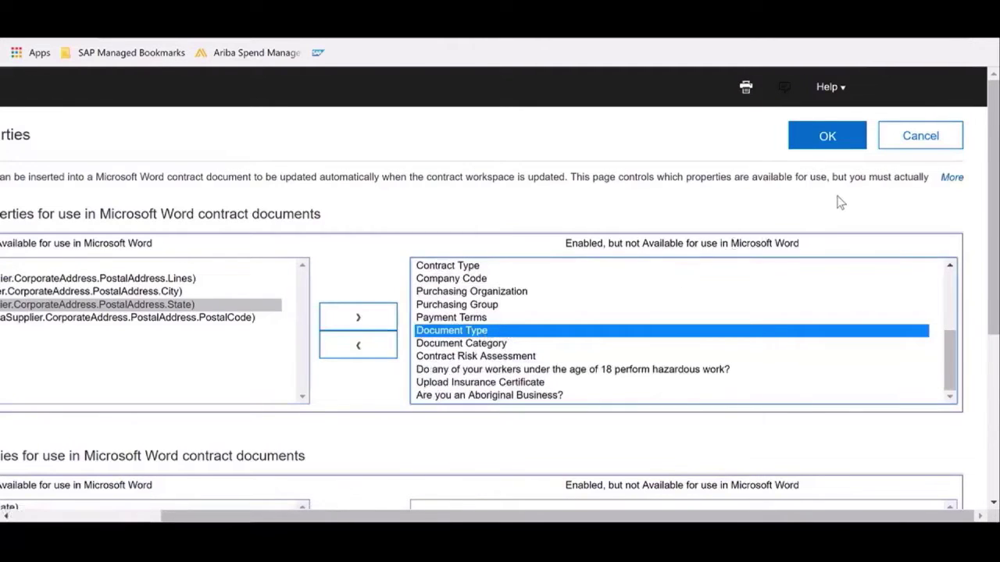
left_click(899, 134)
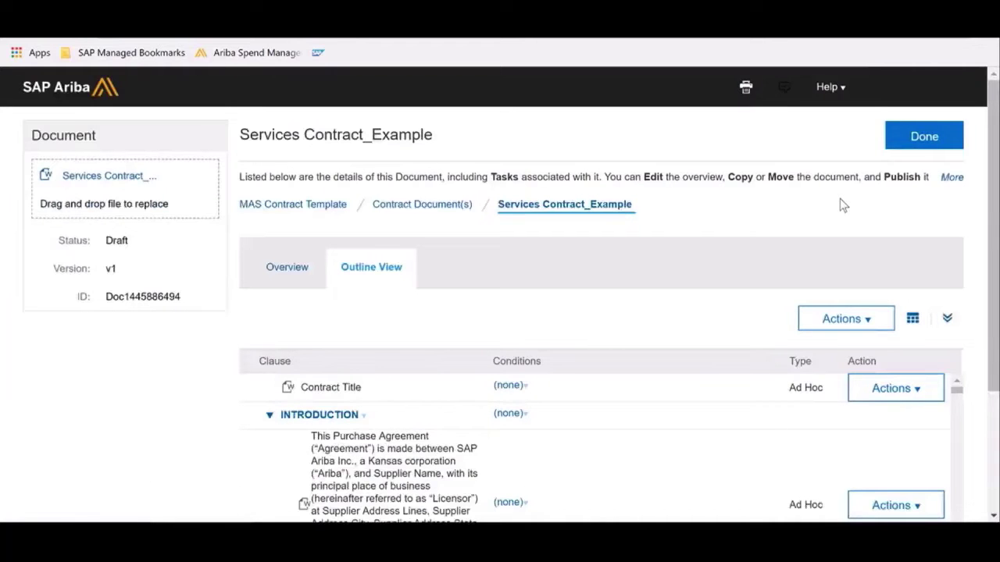
- Return to the template's documents and open Services Contract_Example in Microsoft Word without updating its fields
left_click(904, 134)
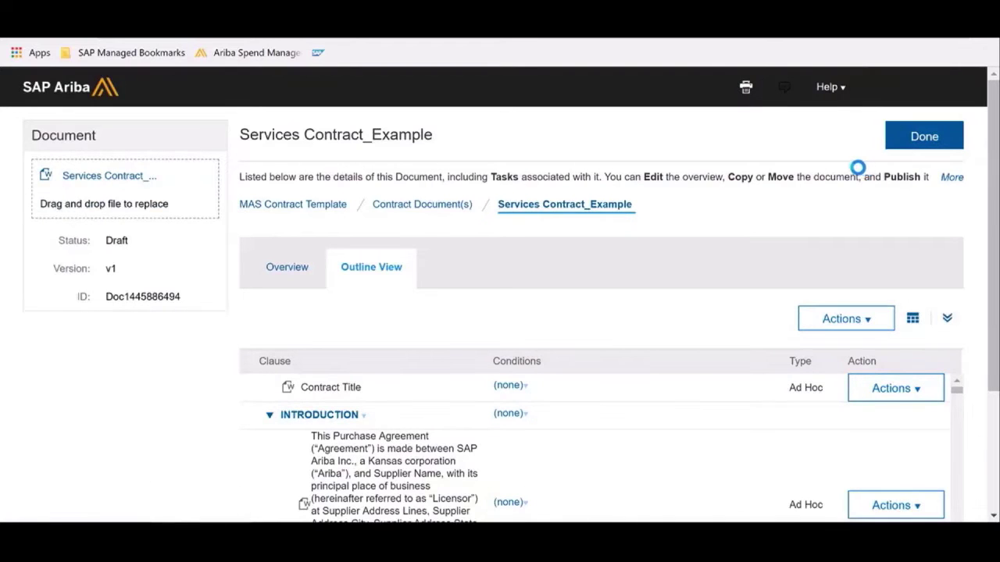
left_click(292, 390)
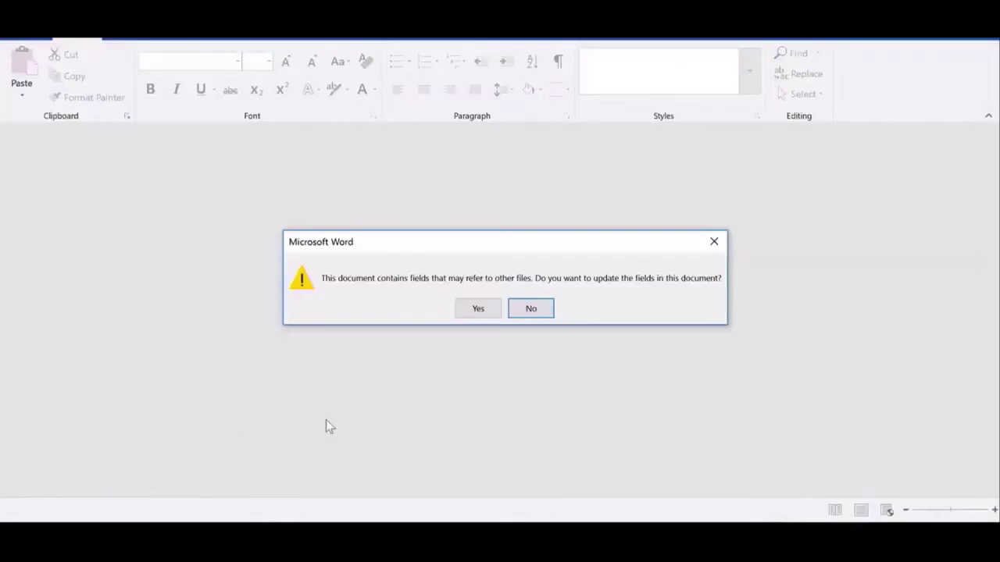
left_click(523, 313)
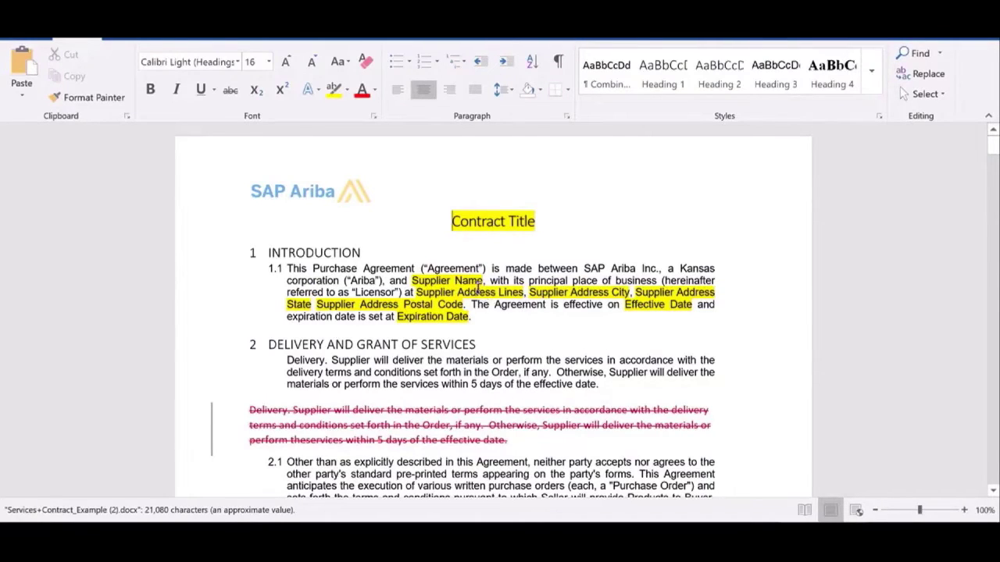
- Insert a DocProperty field for the Title property after (“Agreement”) in clause 1.1 of the introduction
left_click(412, 280)
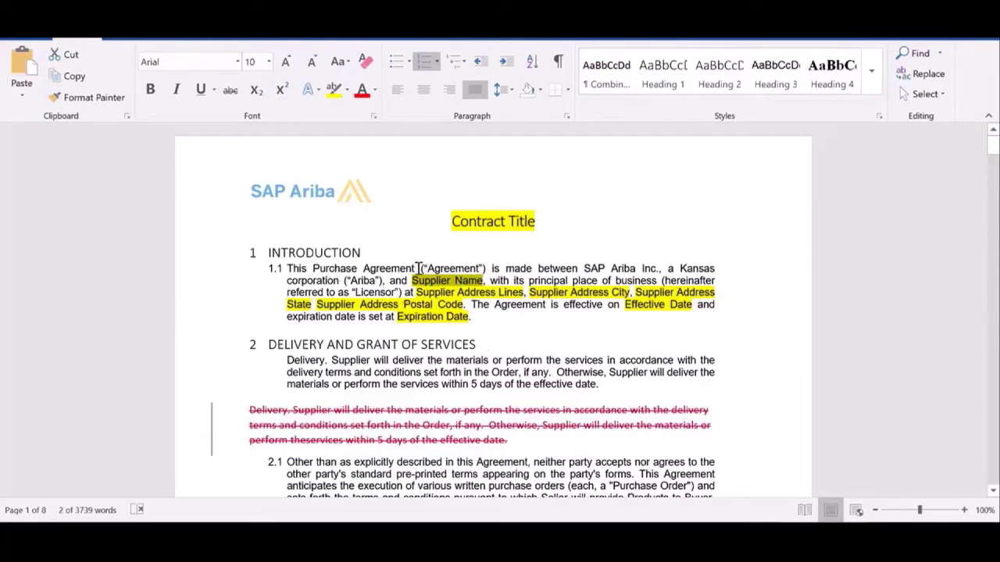
left_click(494, 268)
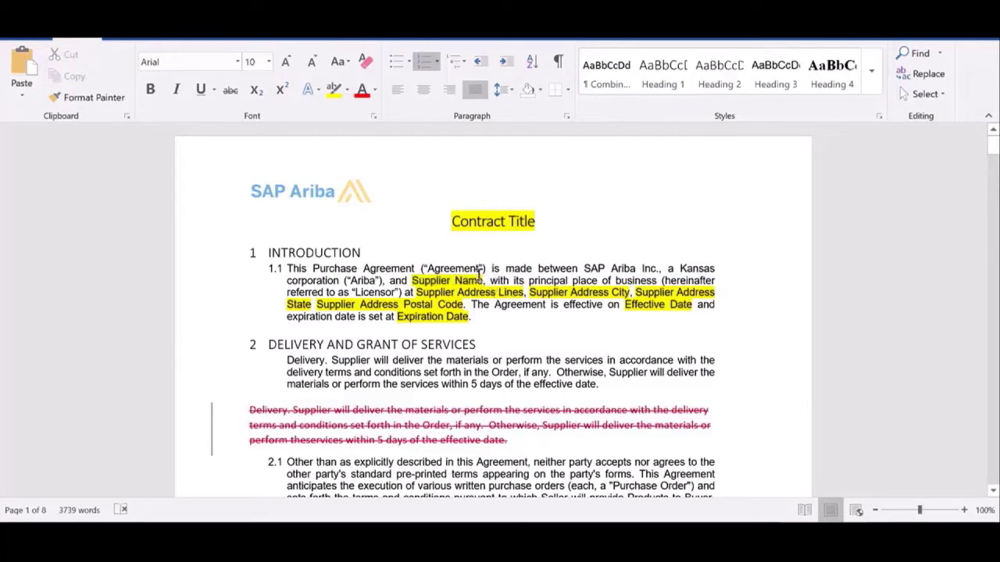
left_click(129, 35)
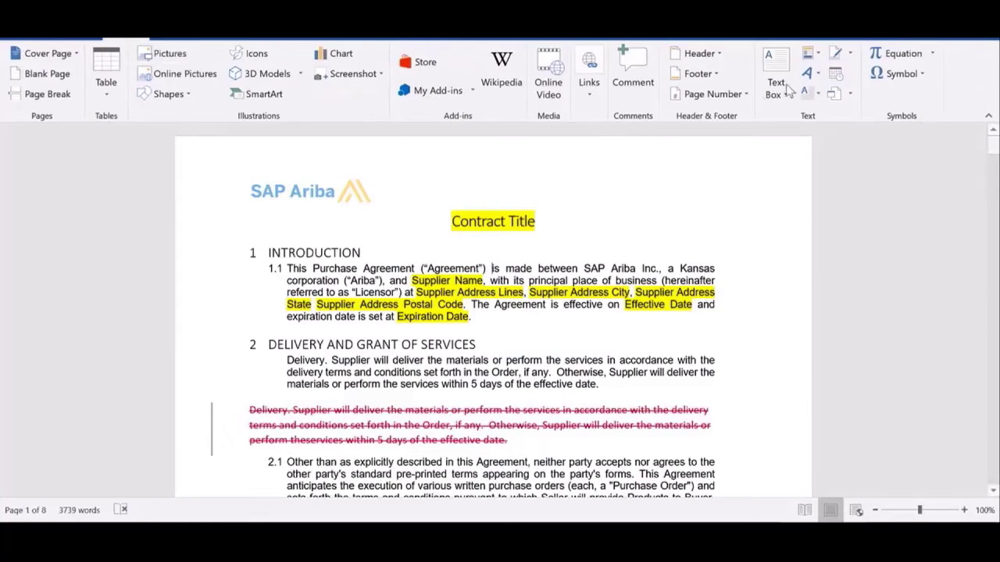
left_click(816, 55)
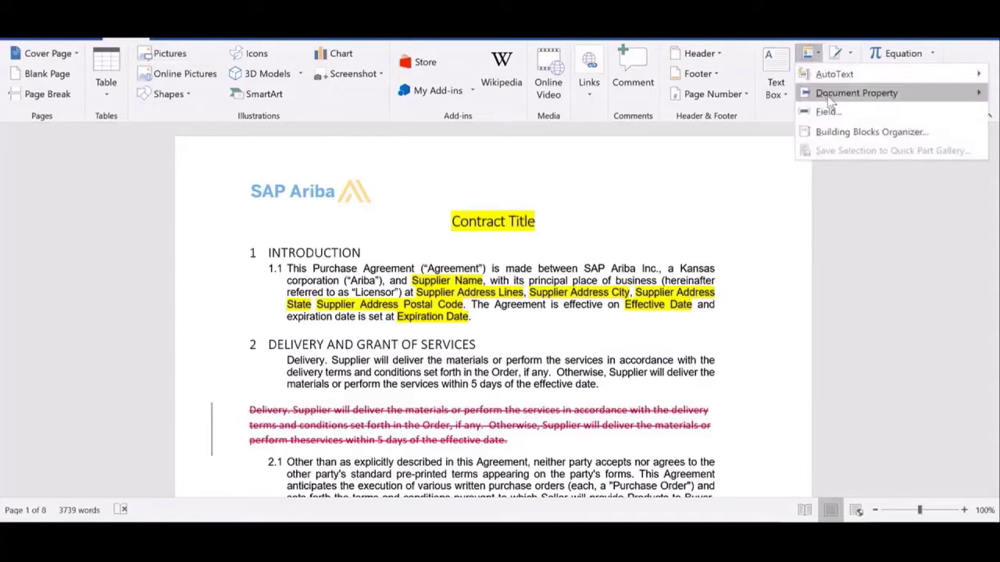
left_click(827, 112)
left_click(365, 225)
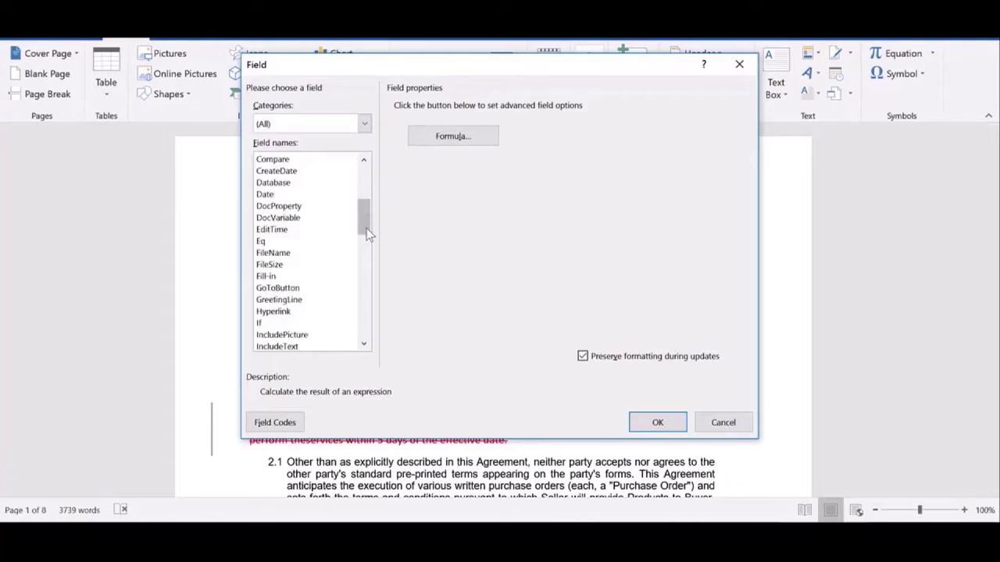
left_click(292, 210)
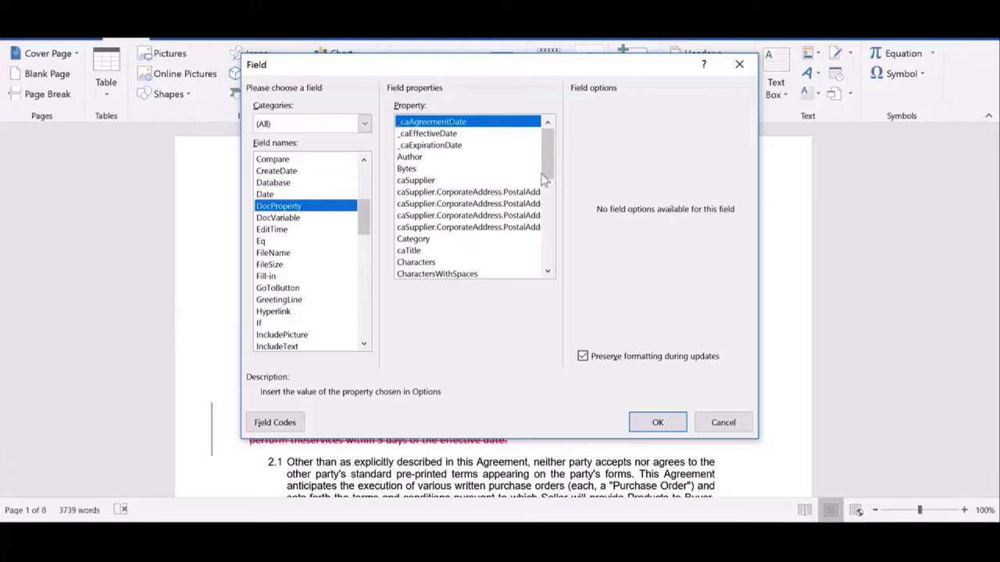
left_click_drag(550, 160, 550, 258)
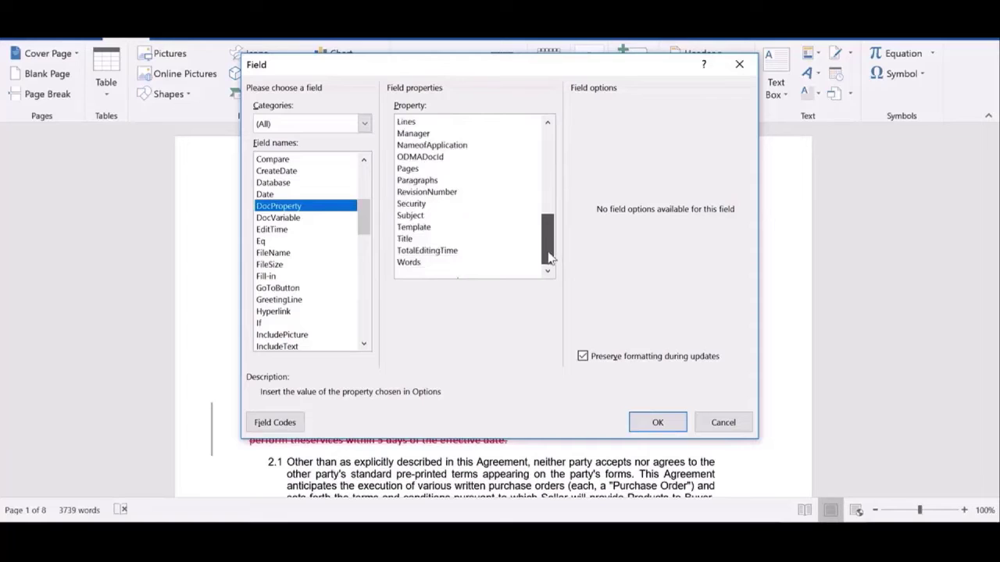
left_click(428, 240)
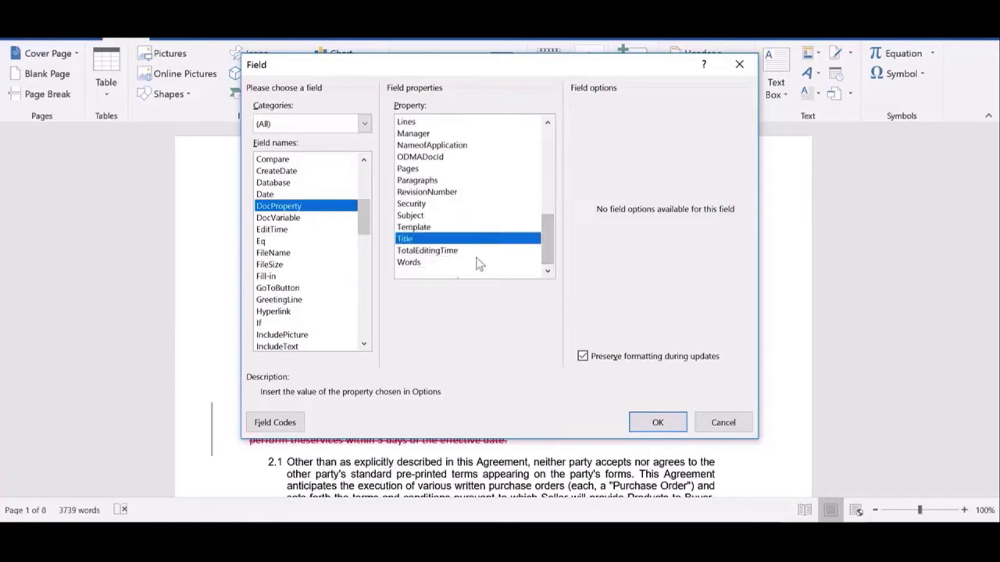
left_click(648, 421)
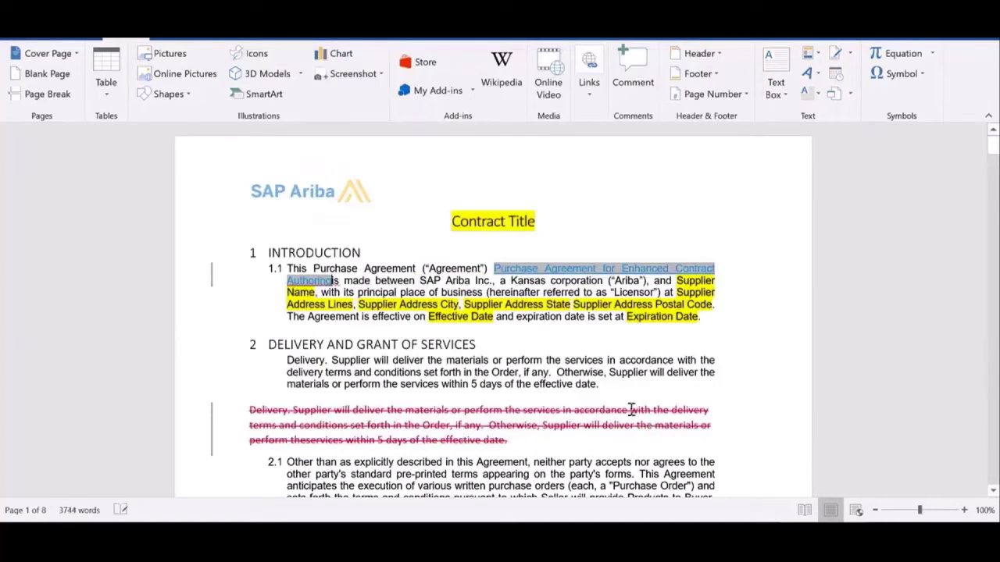
- Show the field code behind Supplier Address City in clause 1.1 and examine its DOCPROPERTY name
right_click(536, 270)
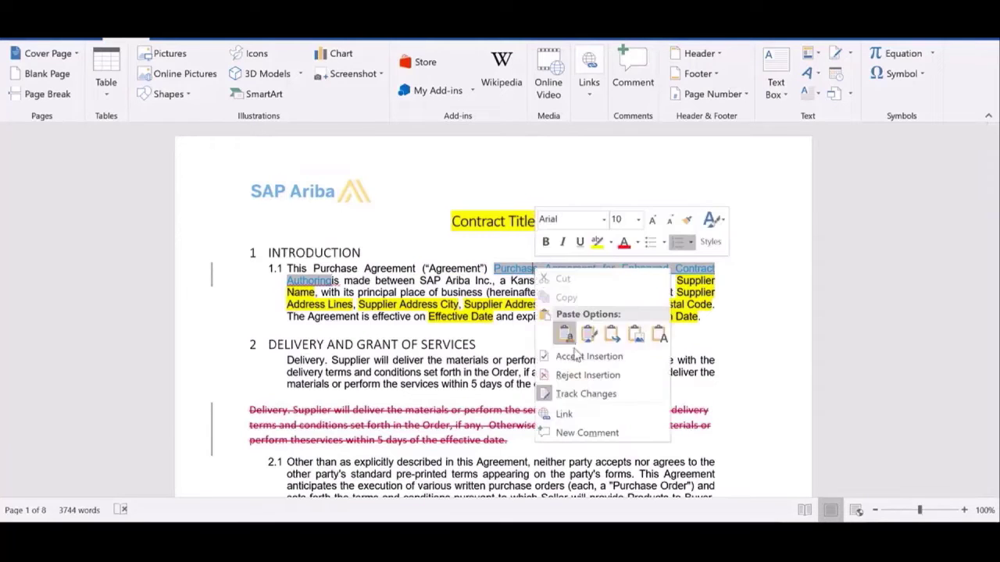
key("Escape")
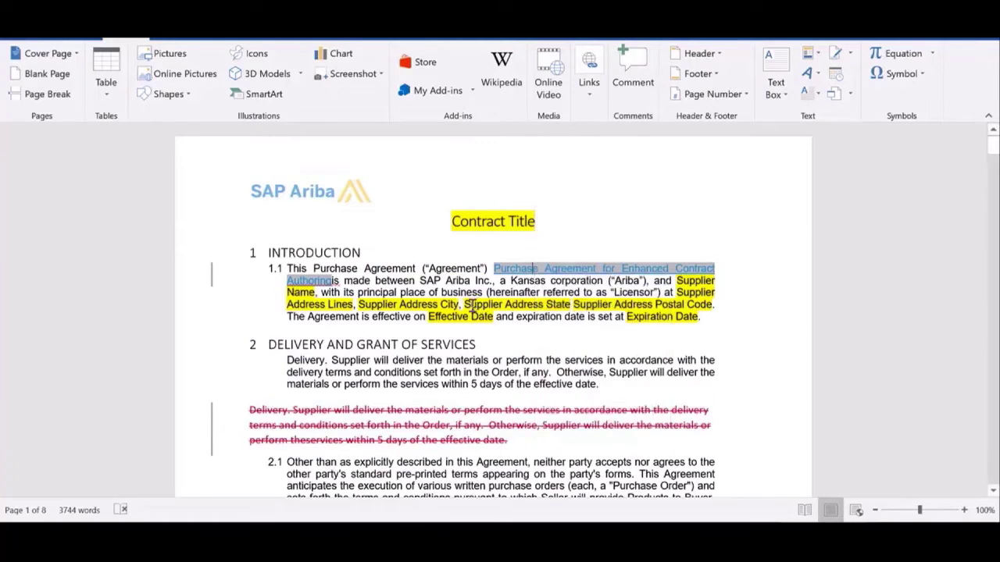
right_click(393, 303)
left_click(461, 416)
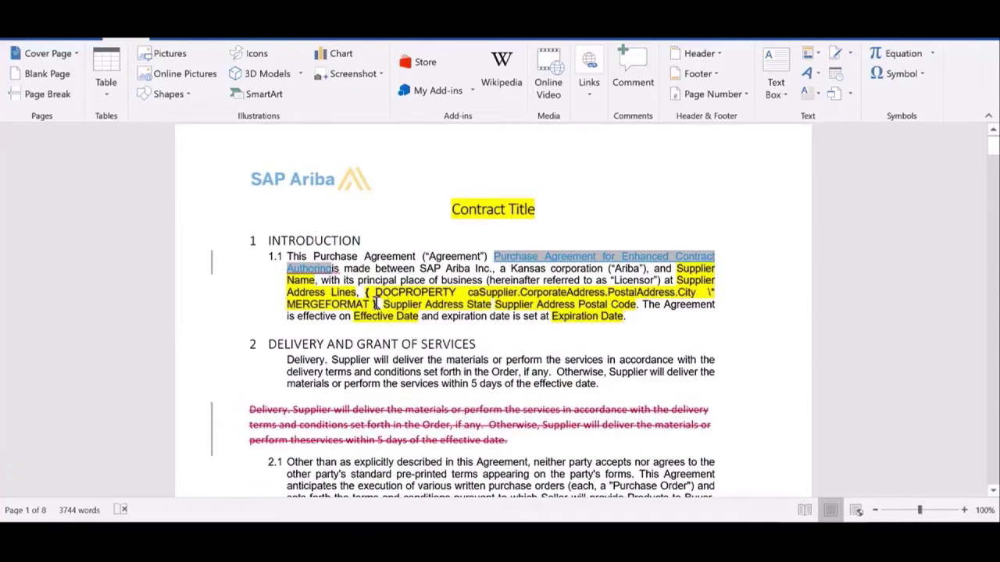
left_click(375, 304)
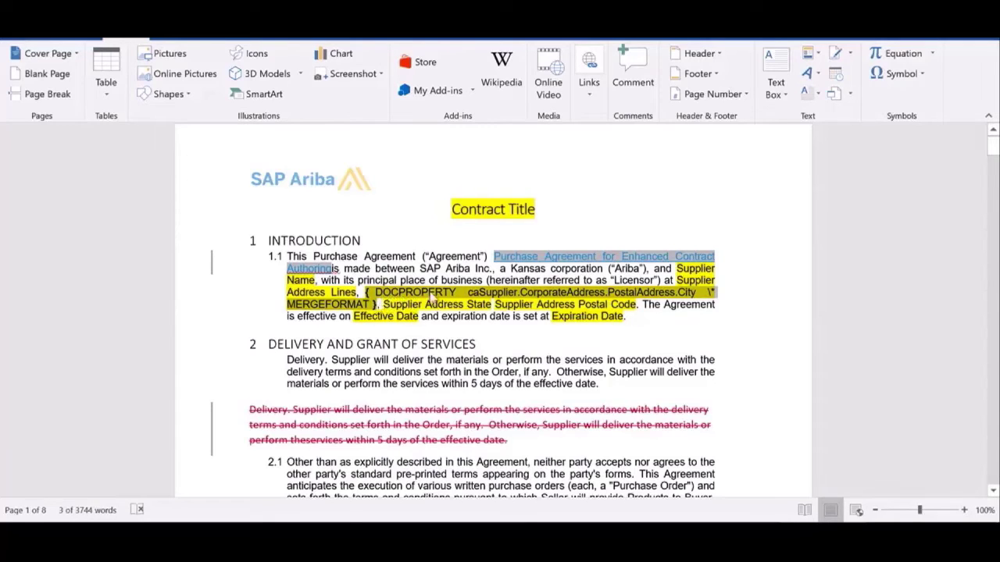
left_click(429, 293)
left_click_drag(469, 292, 375, 307)
left_click(470, 293)
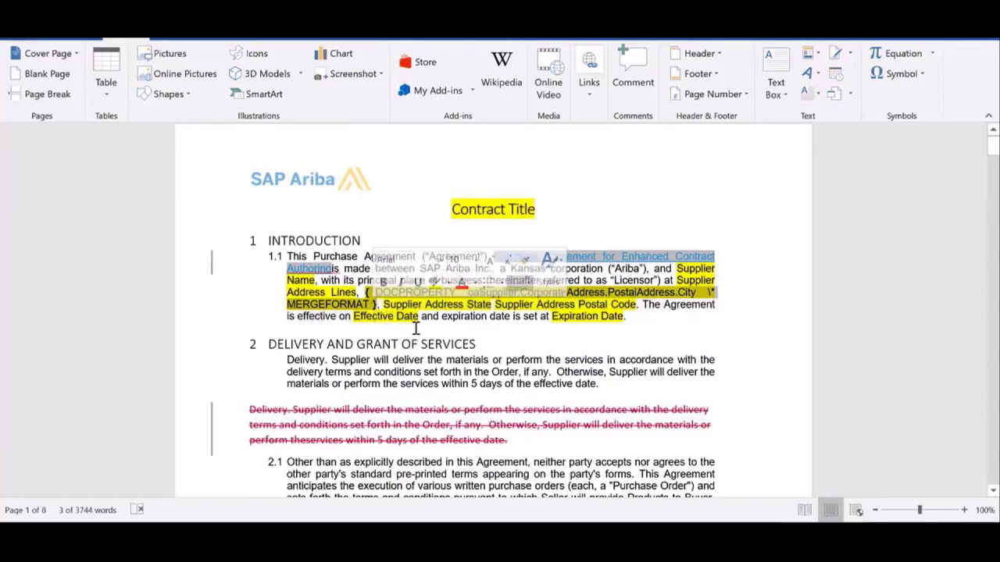
left_click(395, 322)
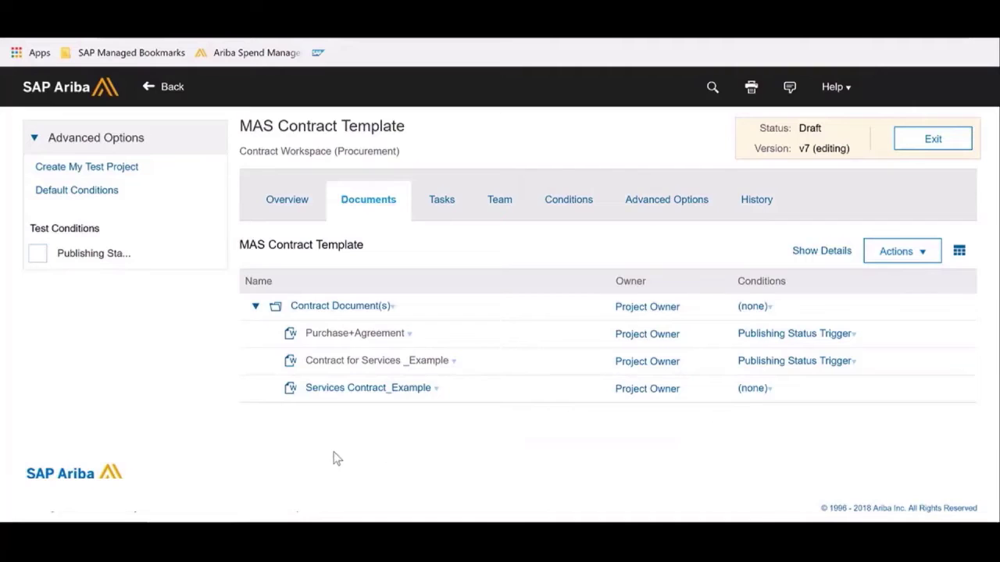
- Back in SAP Ariba, replace Services Contract_Example with the uploaded file Services+Contract_Example (2).docx, keeping the original document name
left_click(346, 397)
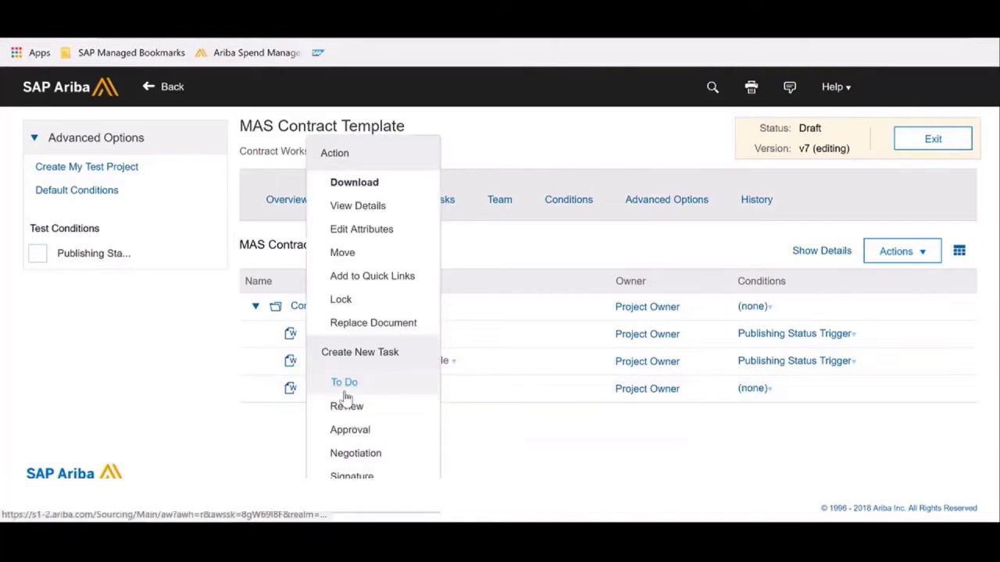
left_click(361, 325)
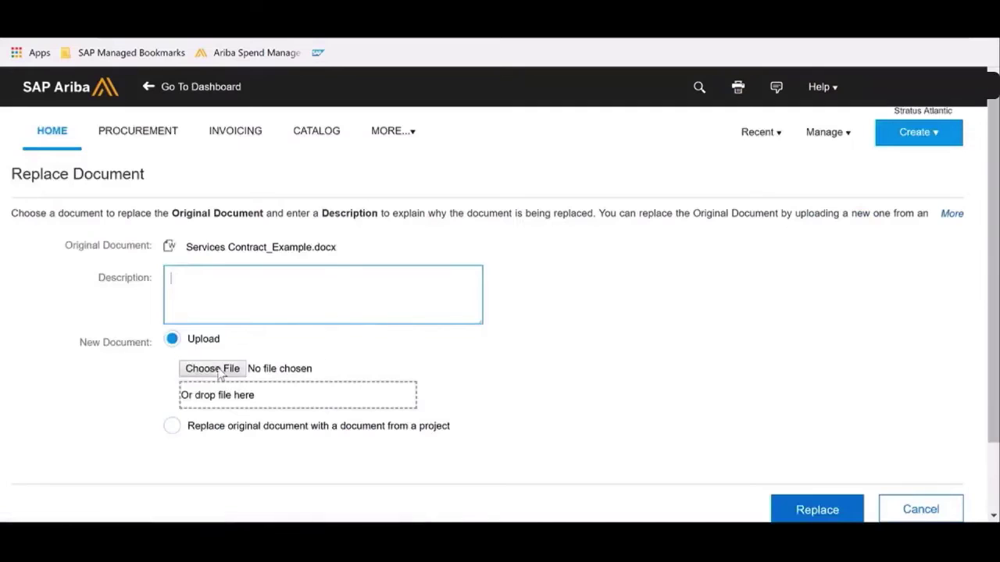
left_click(310, 362)
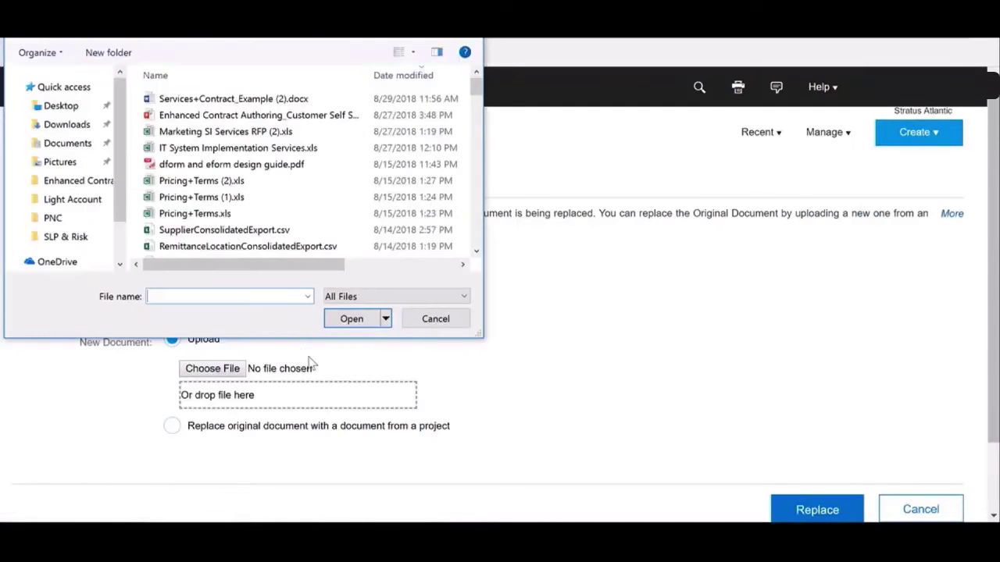
left_click(232, 100)
left_click(351, 319)
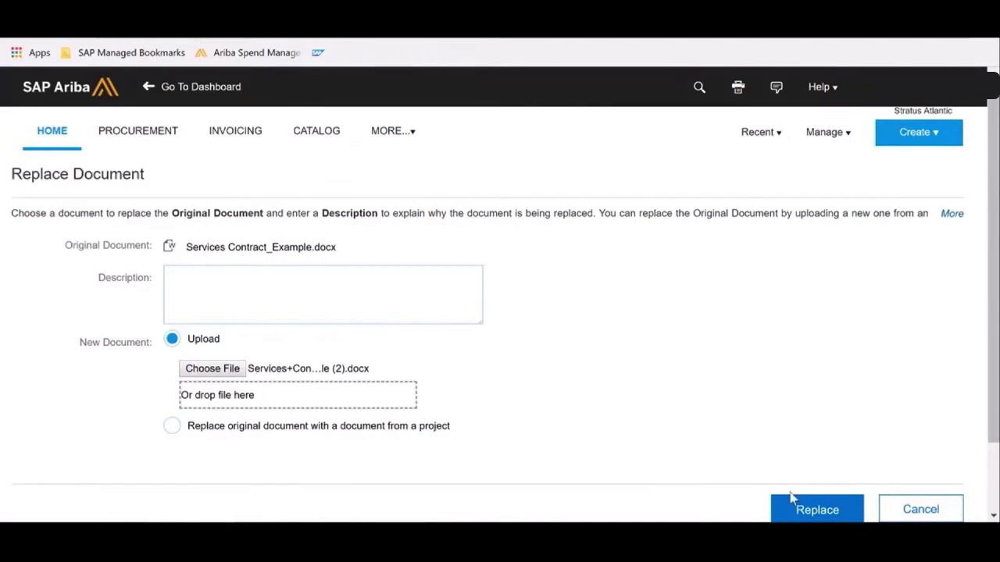
left_click(796, 508)
left_click(59, 267)
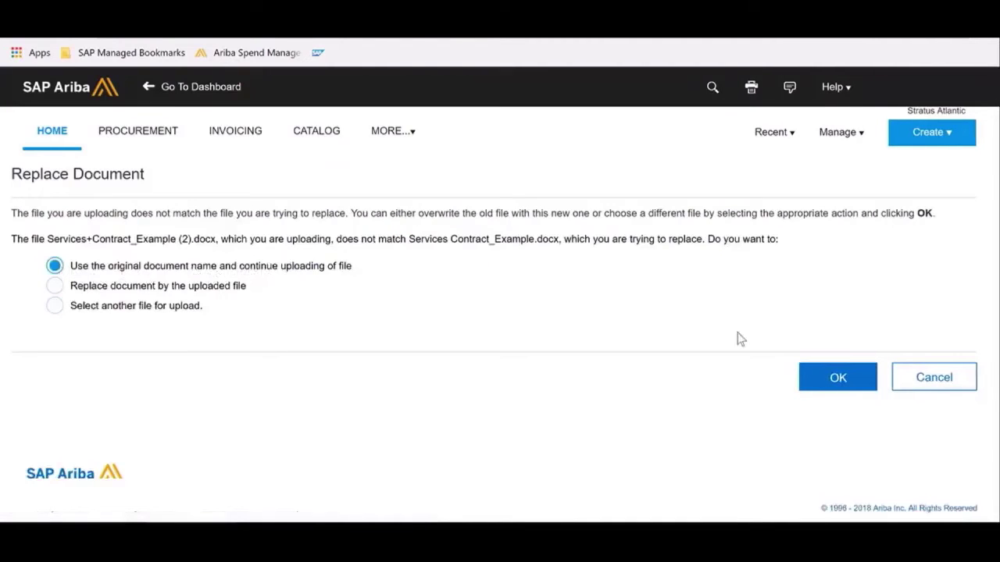
left_click(838, 377)
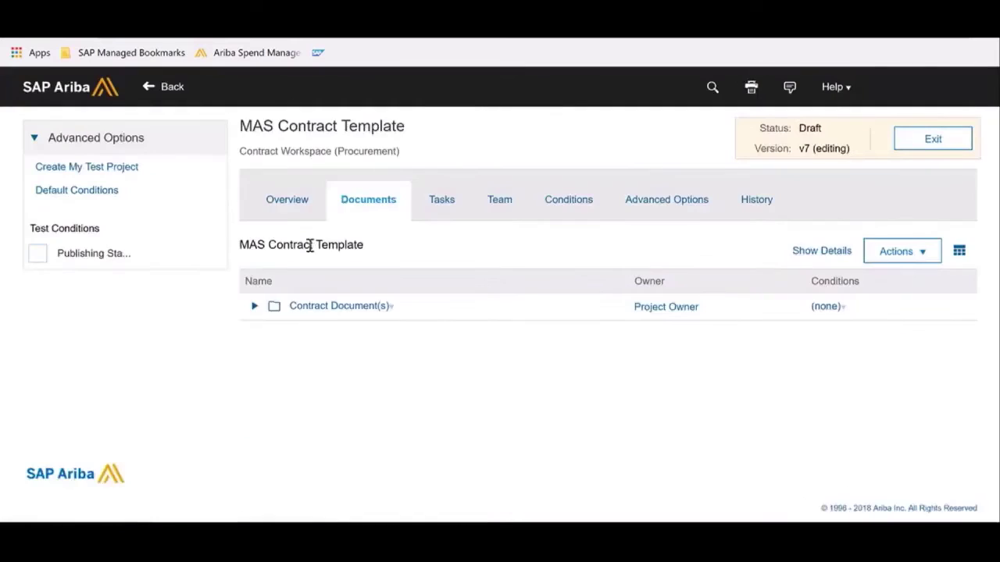
- Publish the edited MAS Contract Template from its overview
left_click(279, 204)
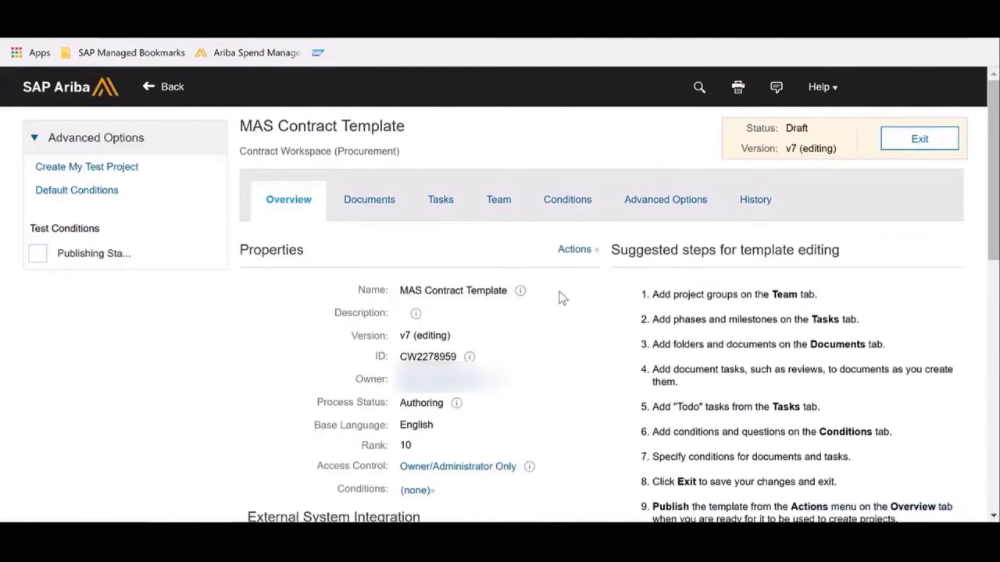
left_click(574, 249)
left_click(610, 353)
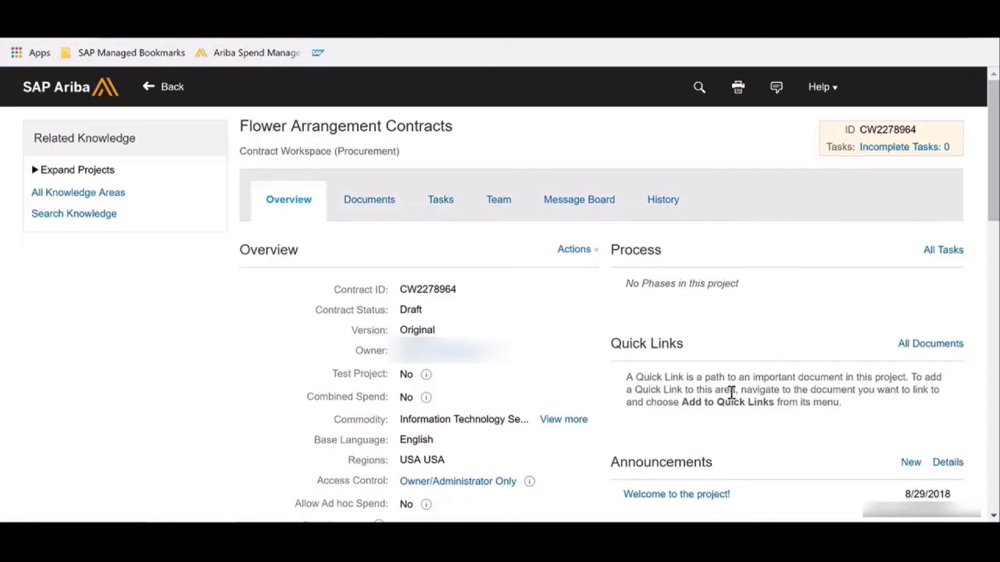
- Open Services Contract_Example from the Flower Arrangement Contracts workspace in Microsoft Word, updating its fields, and check the supplier name in clause 1.1
scroll(566, 375, "down", 10)
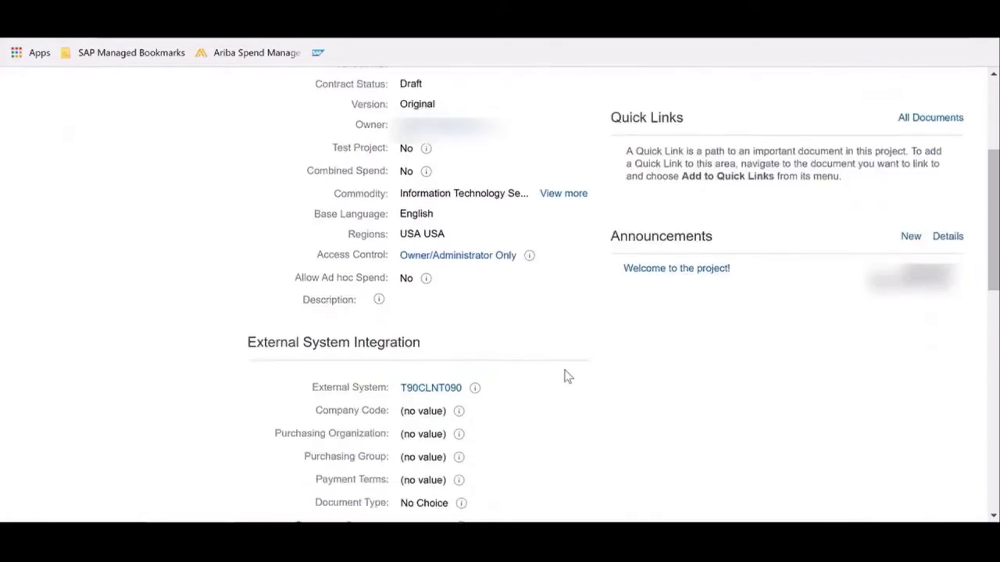
scroll(492, 363, "down", 4)
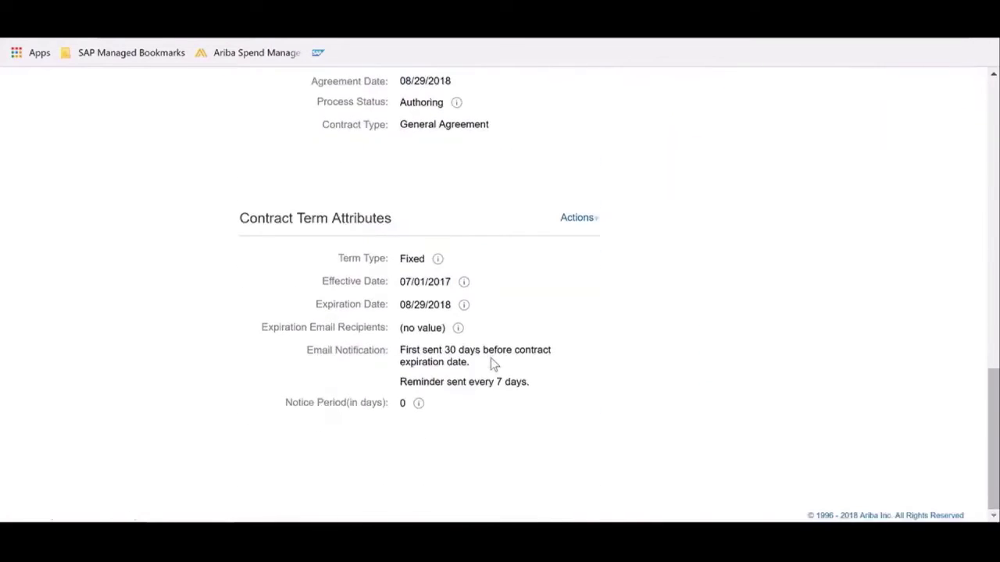
scroll(473, 359, "up", 9)
scroll(474, 362, "up", 3)
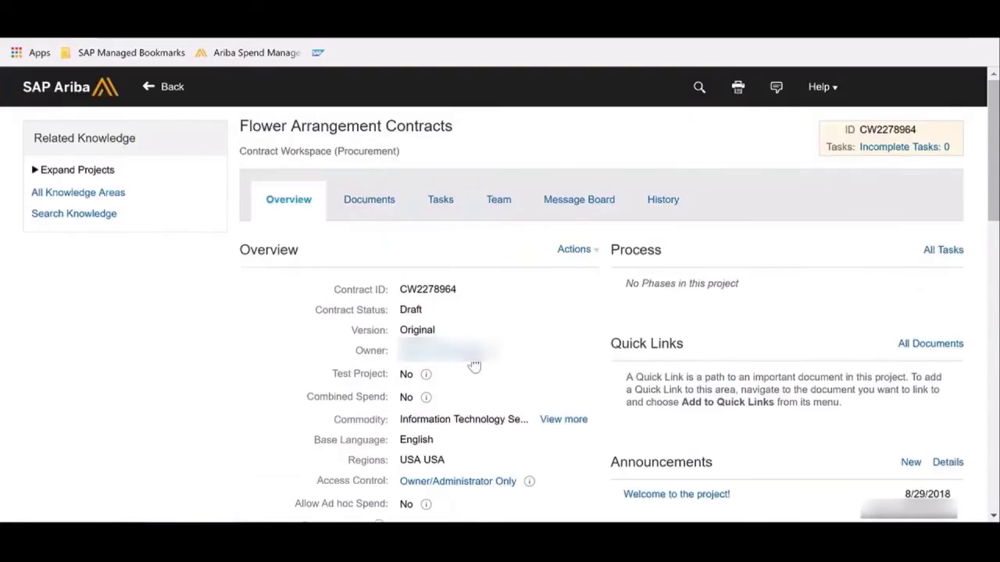
left_click(382, 209)
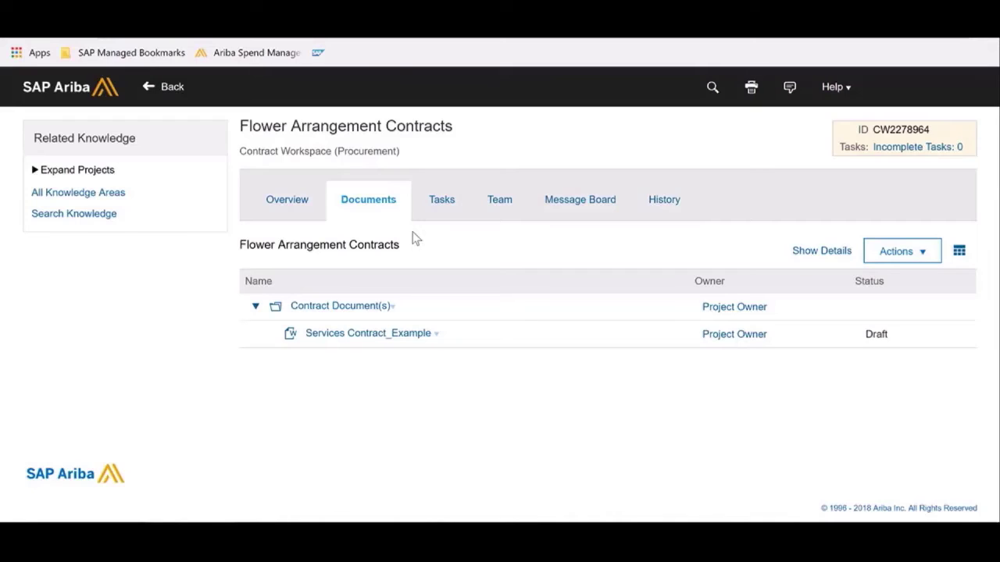
left_click(289, 334)
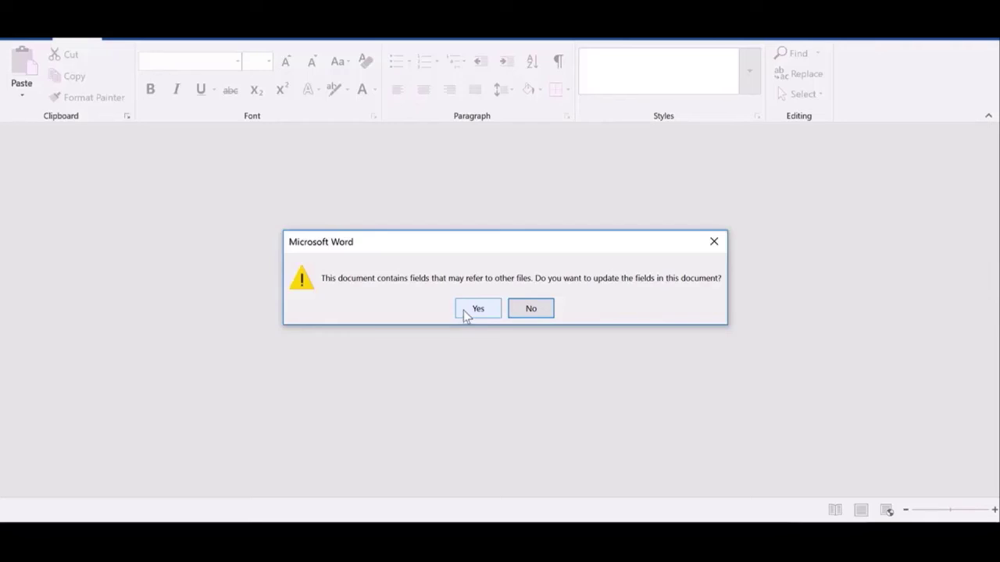
left_click(463, 310)
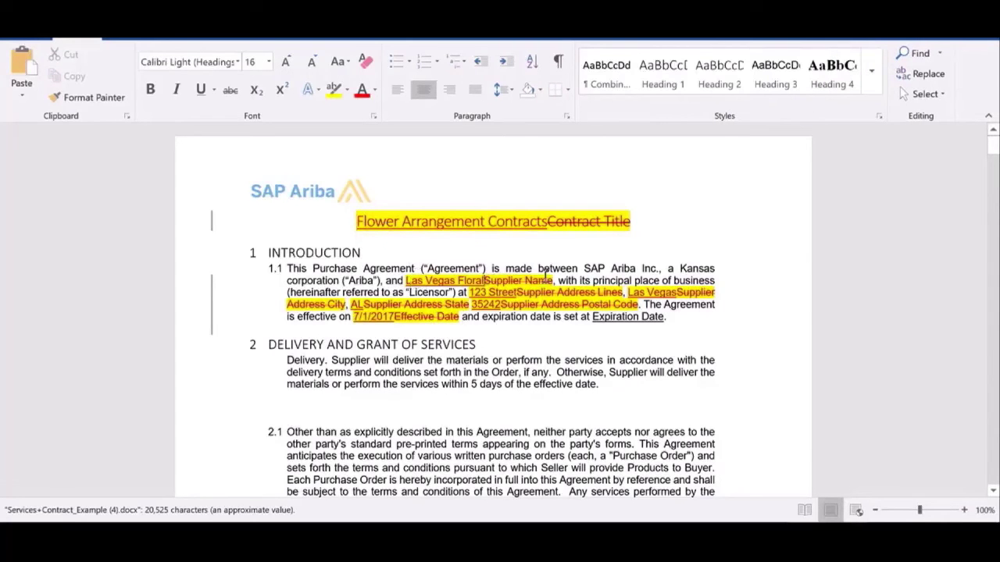
left_click(494, 280)
left_click_drag(407, 282, 485, 283)
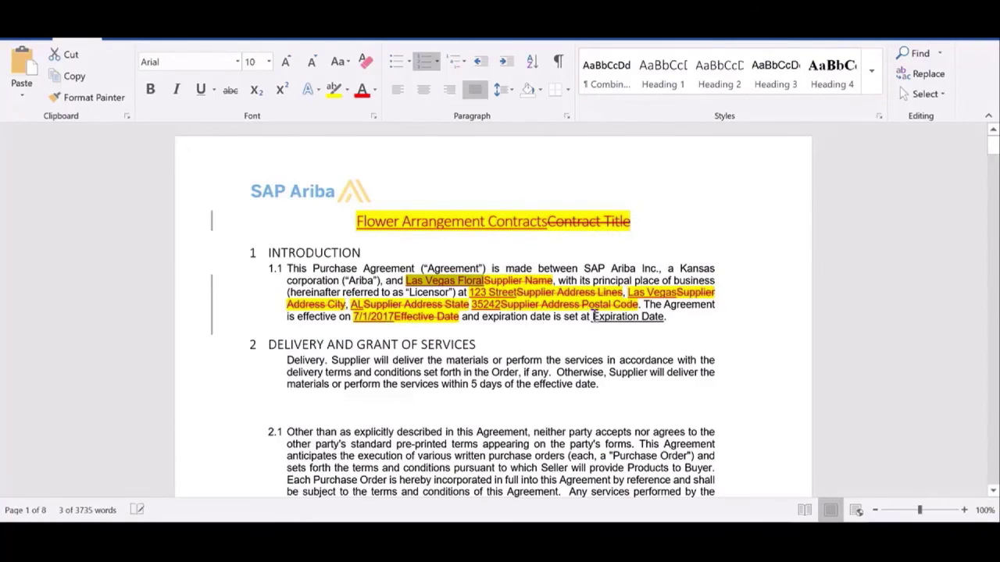
- Replace the Expiration Date placeholder in clause 1.1 with a DocProperty field for the _caExpirationDate property
left_click_drag(592, 316, 664, 318)
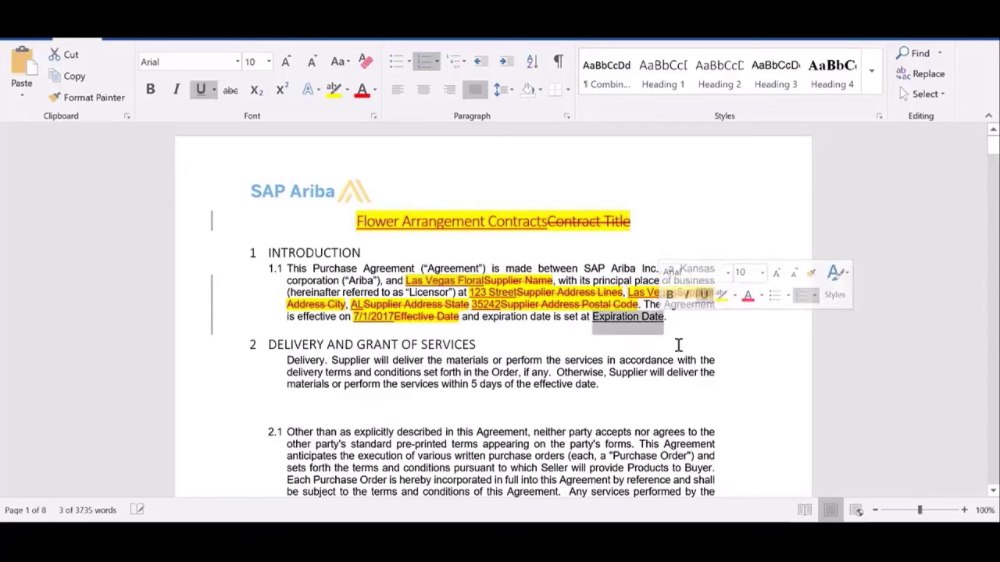
left_click(121, 38)
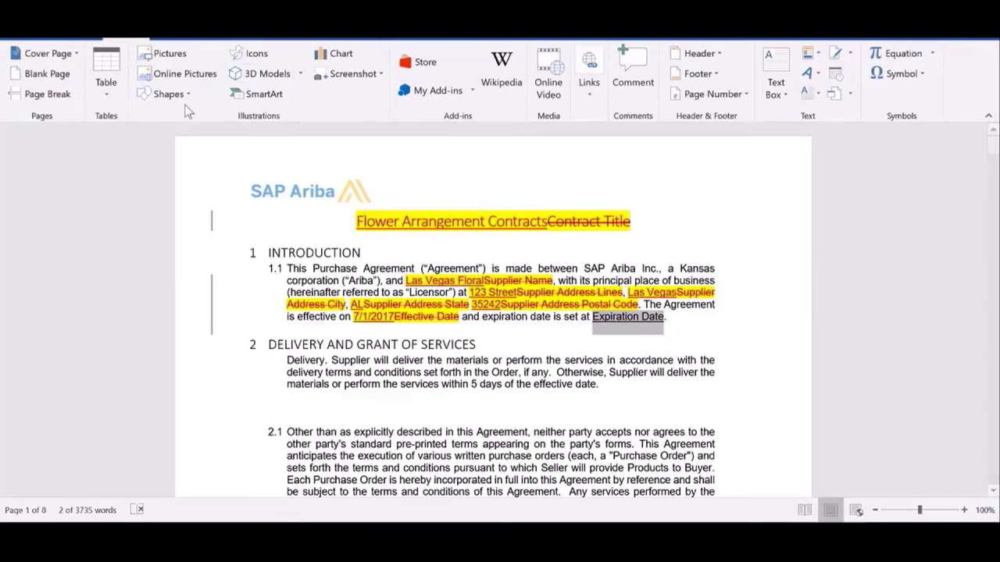
left_click(818, 52)
left_click(828, 112)
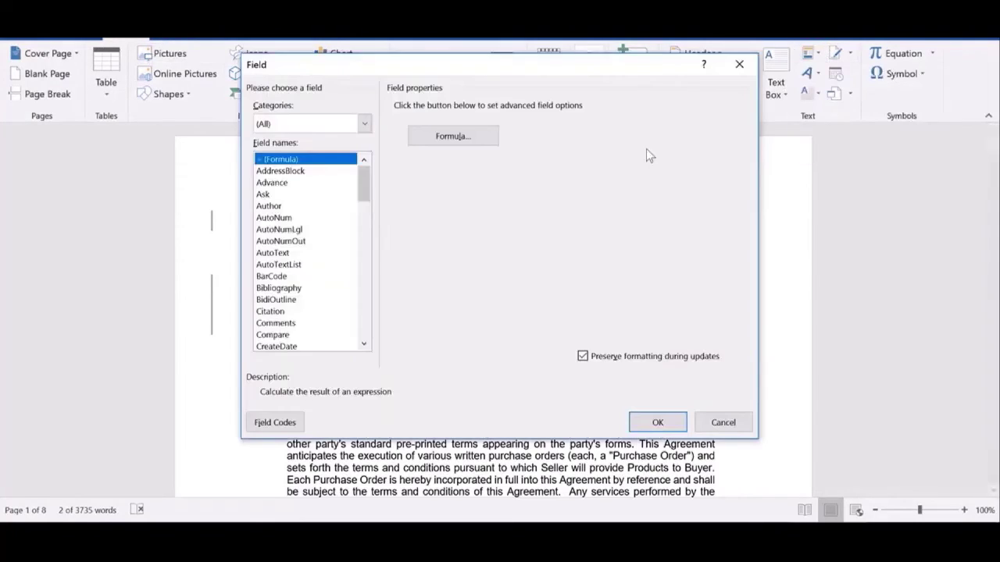
scroll(361, 244, "down", 5)
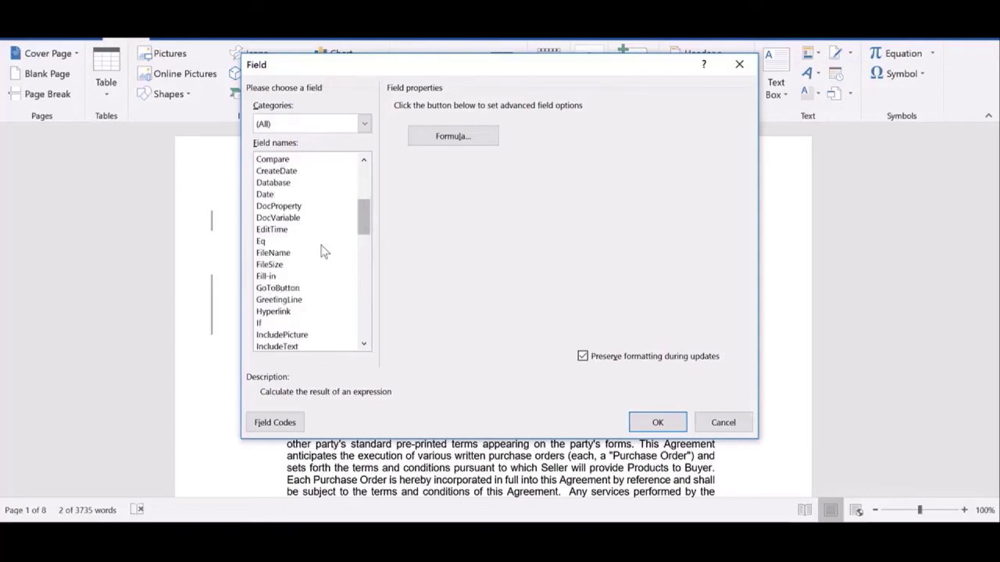
left_click(292, 207)
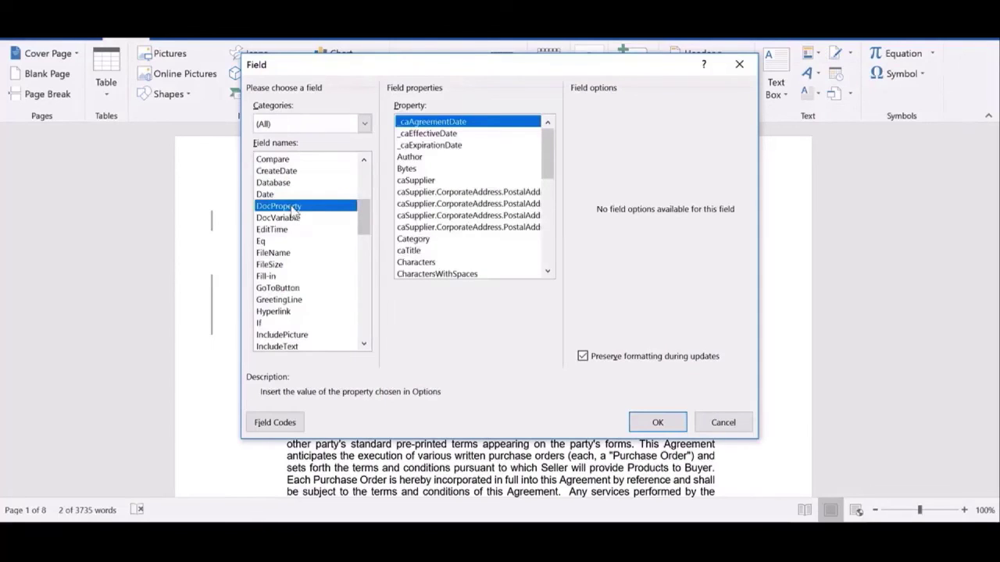
left_click(418, 146)
left_click(656, 422)
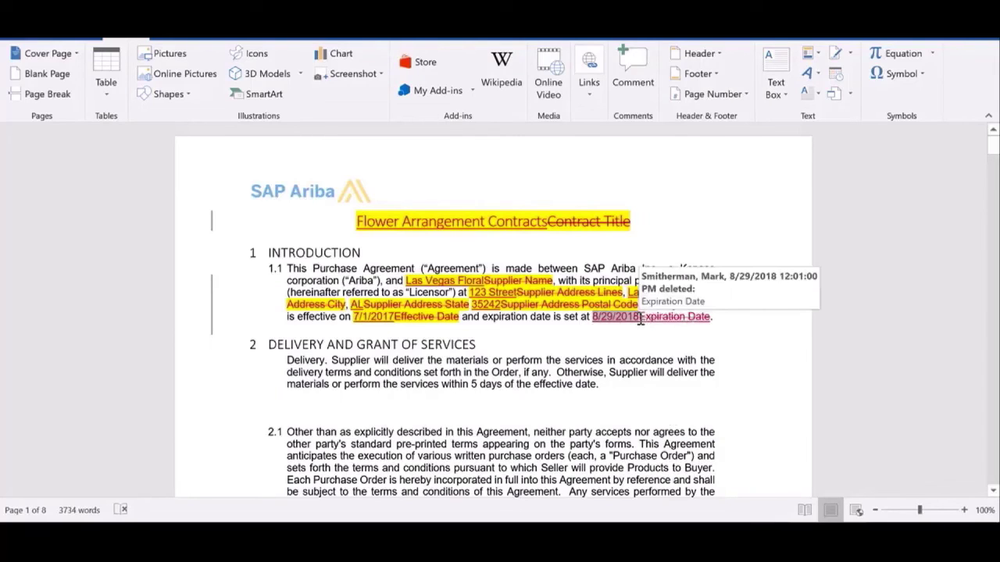
left_click_drag(639, 316, 586, 318)
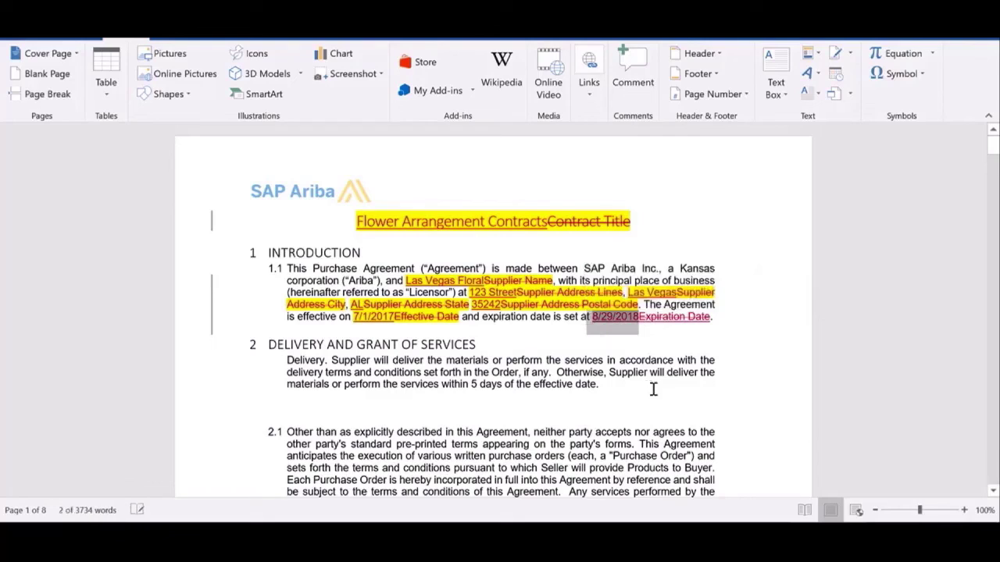